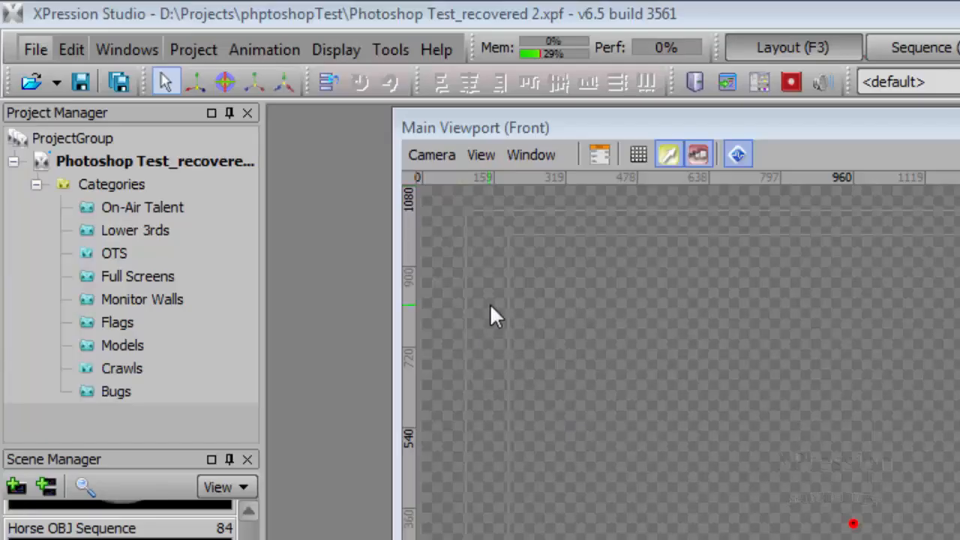
- Start a model import and open Untitled 2_000000.obj from the Ball folder in the model importer
left_click(44, 51)
mouse_move(89, 209)
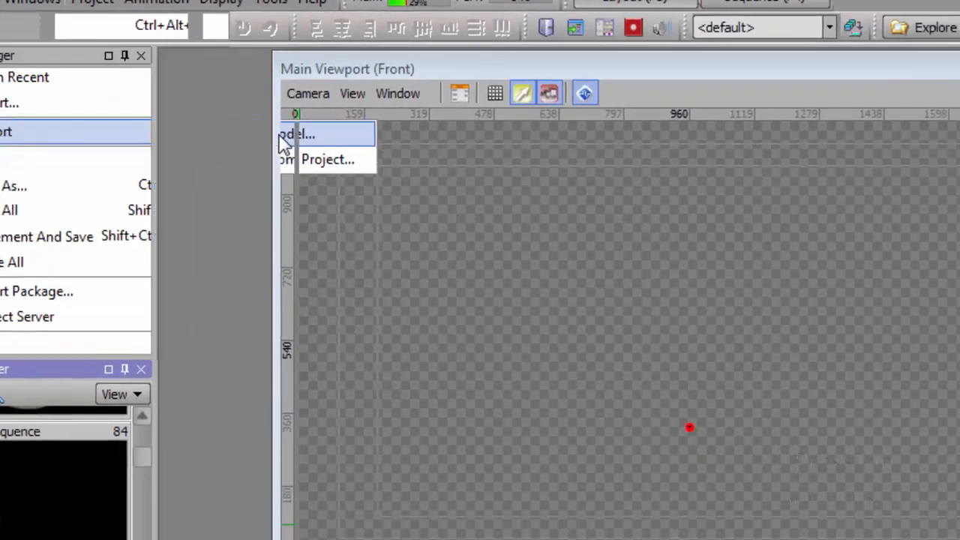
left_click(405, 200)
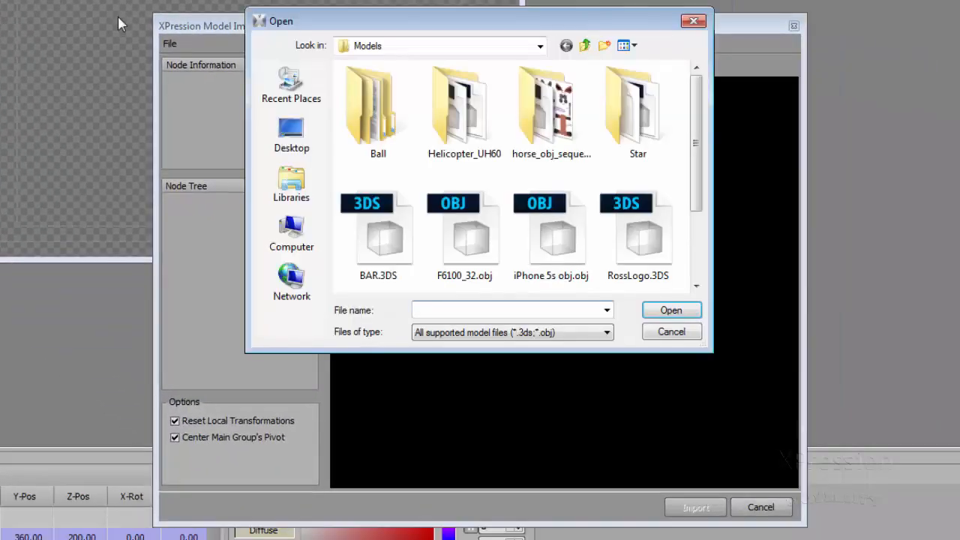
double_click(380, 99)
double_click(363, 91)
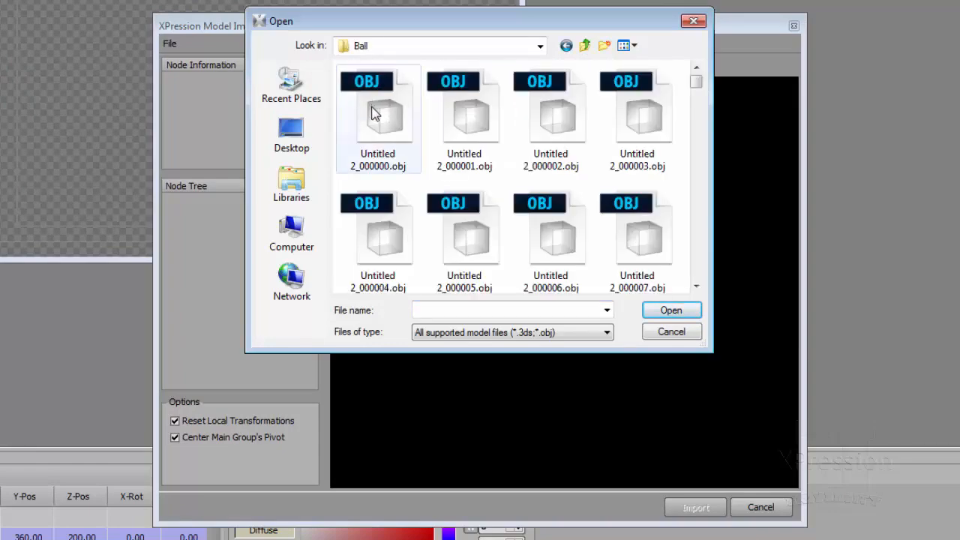
left_click(375, 113)
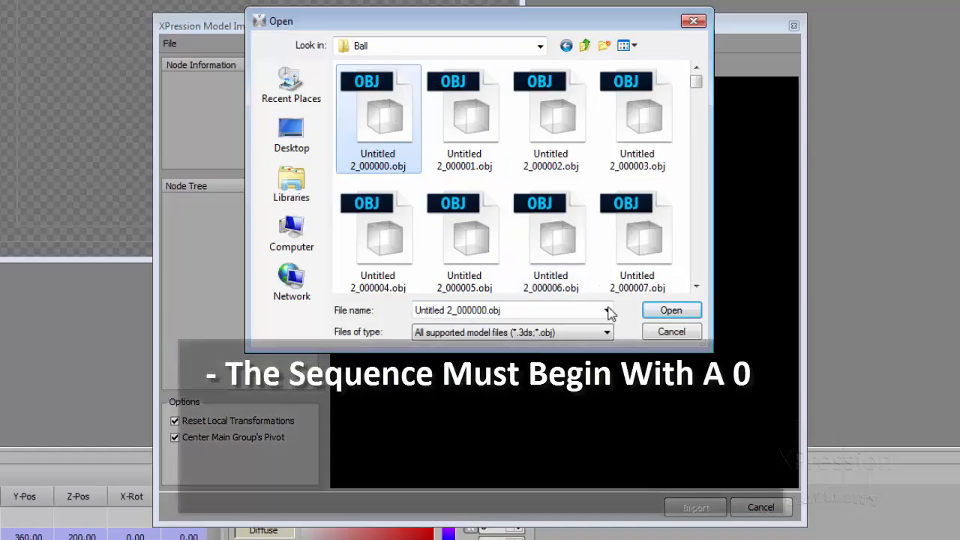
left_click(669, 312)
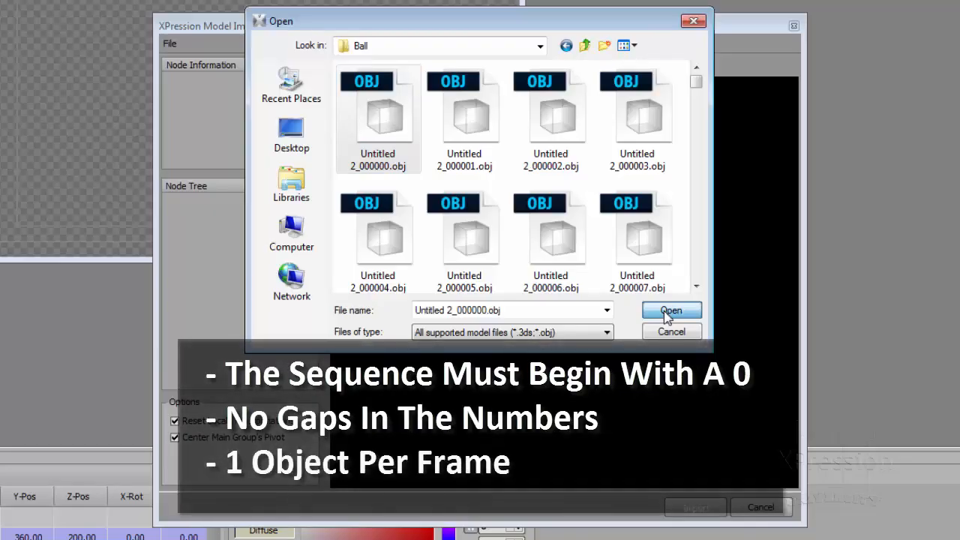
left_click(667, 314)
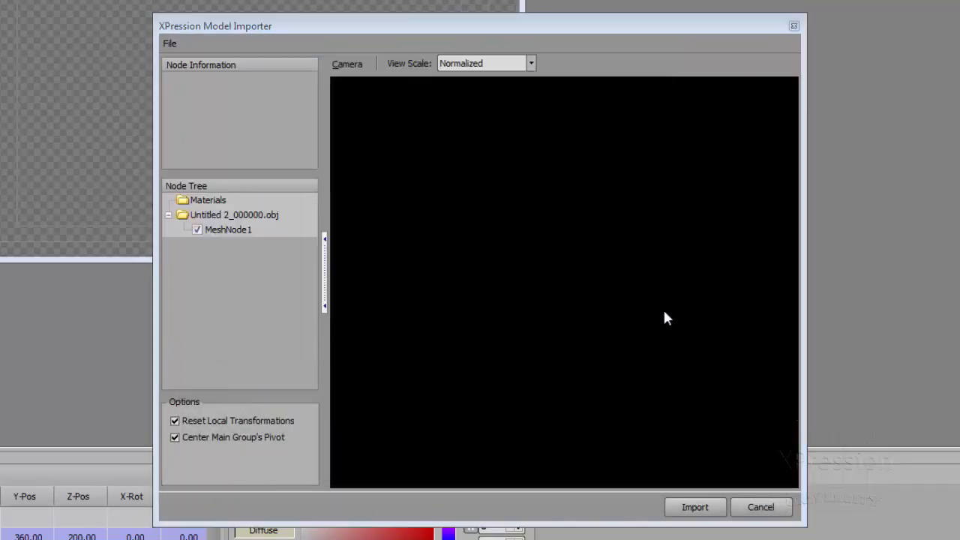
- Examine the node information of Untitled 2_000000.obj and MeshNode1, and compare the Original and Normalized view scales
left_click(218, 217)
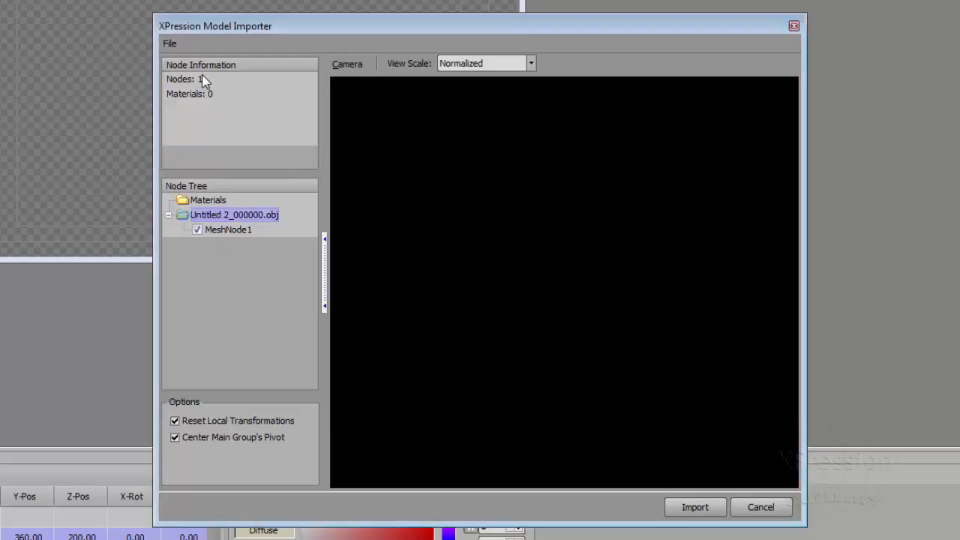
left_click(225, 229)
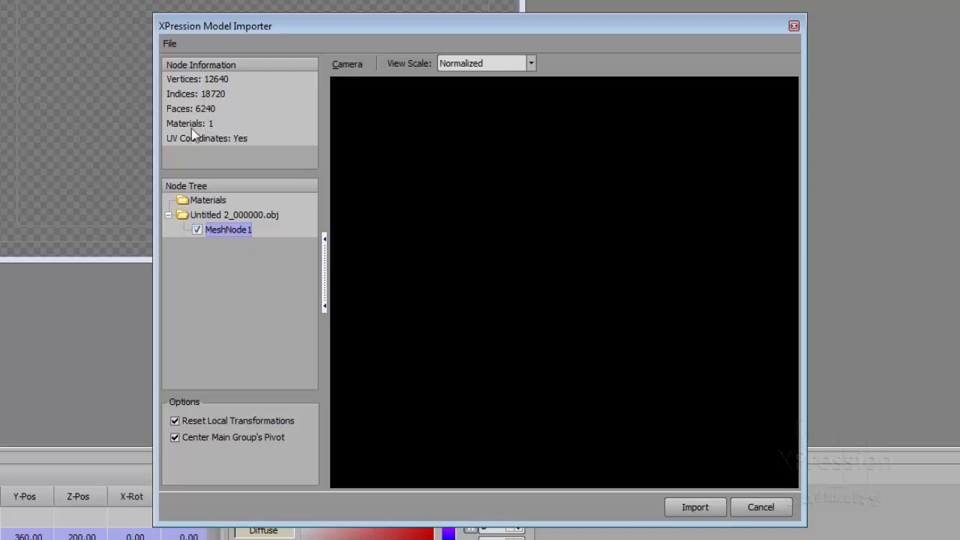
left_click(476, 66)
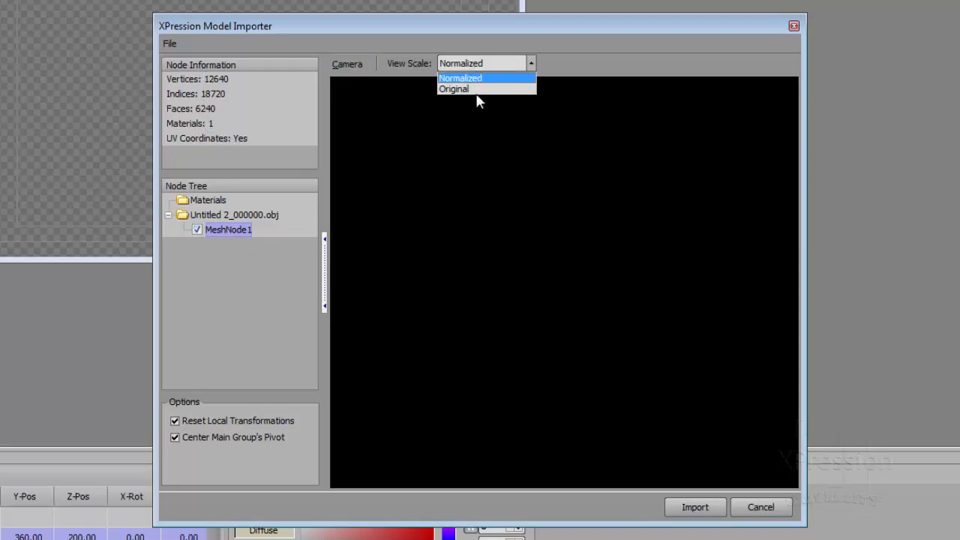
left_click(466, 91)
left_click(473, 66)
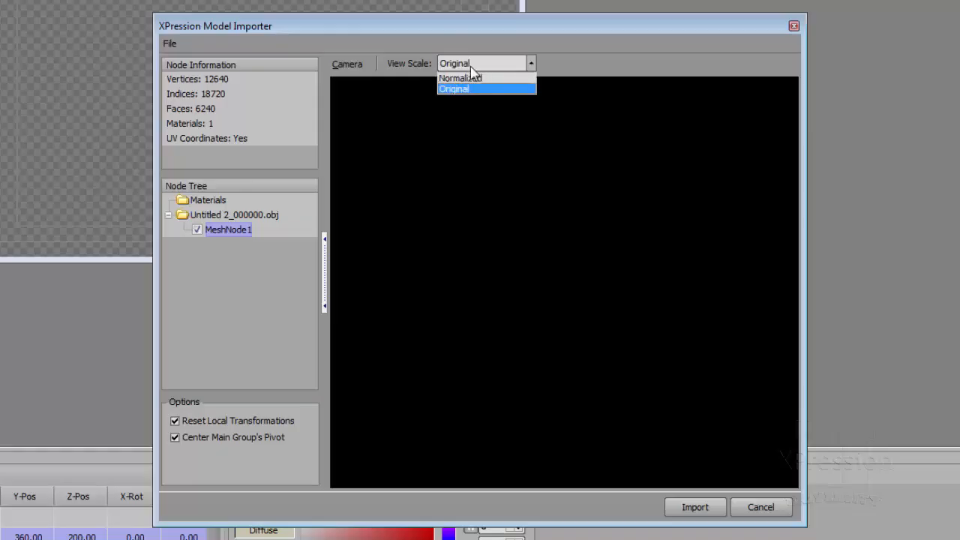
left_click(472, 76)
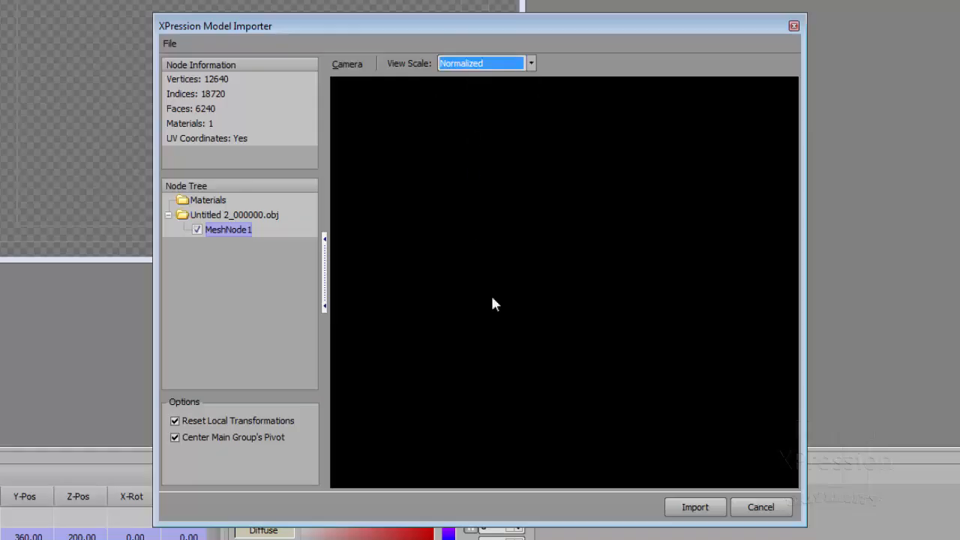
- Import the ball model into the scene and set its group's Z position to 722
left_click(689, 508)
left_click(688, 508)
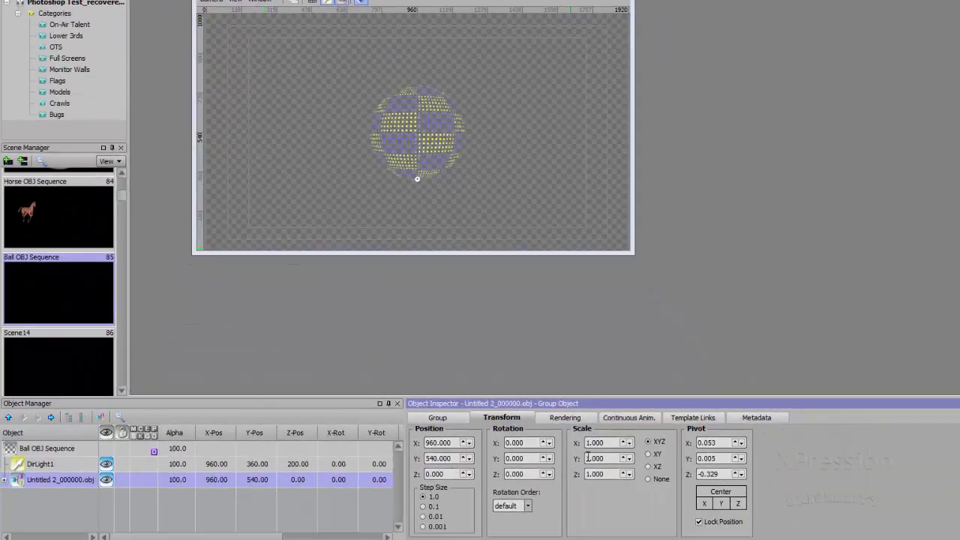
left_click(593, 443)
double_click(435, 474)
type("954")
left_click_drag(463, 474, 462, 516)
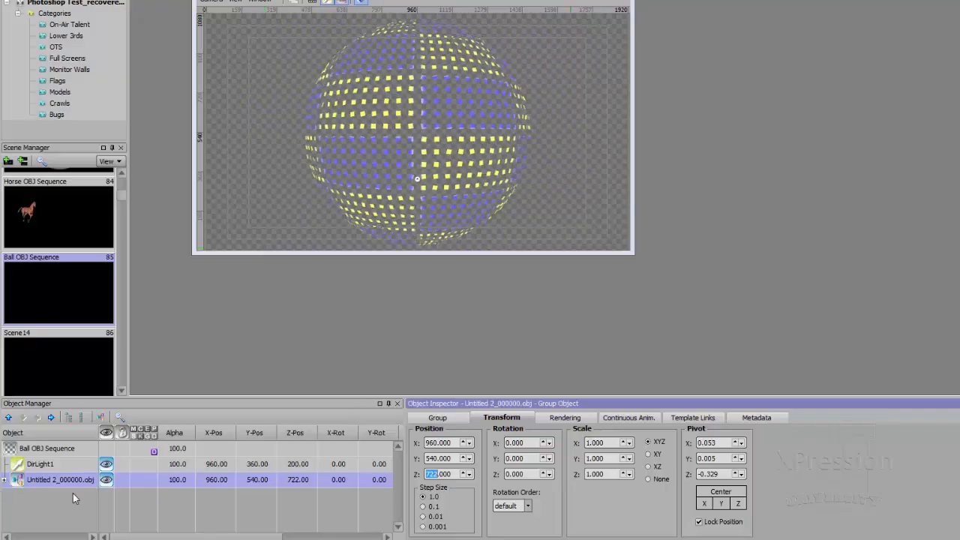
- Expand the Untitled 2_000000.obj group and apply the RED material from the COLORS folder to MeshNode1
left_click(4, 480)
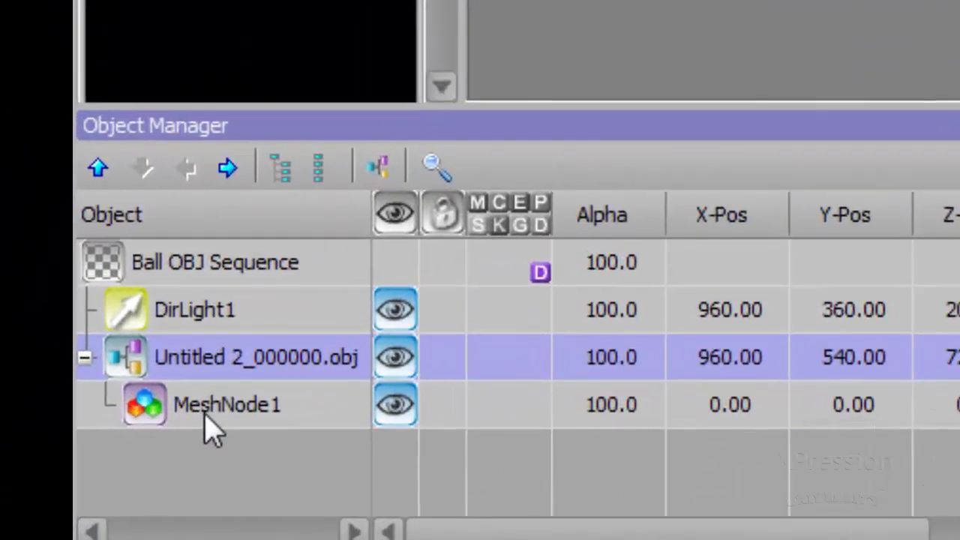
left_click(205, 415)
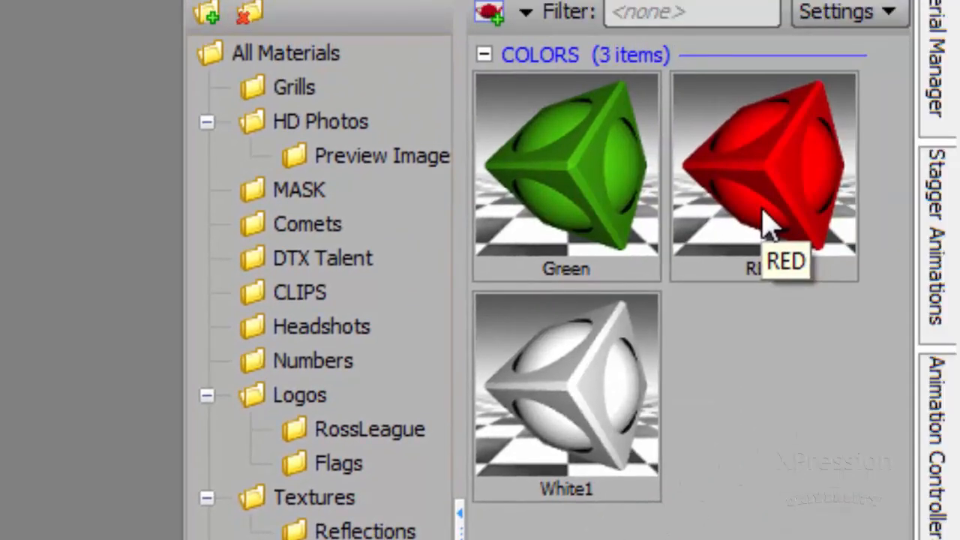
left_click(765, 222)
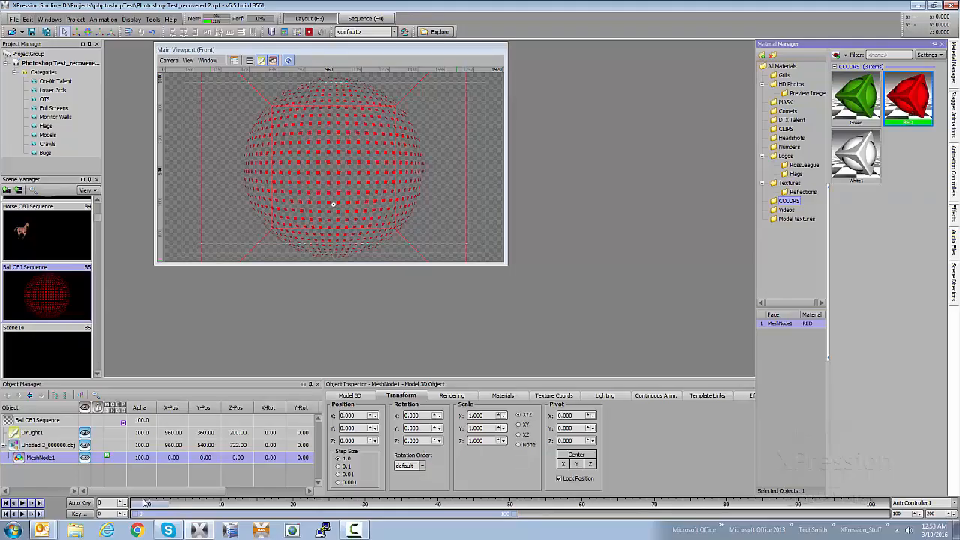
- Open SceneDirector1 and add MeshNode1 as a clip on Track2
left_click_drag(148, 505, 106, 523)
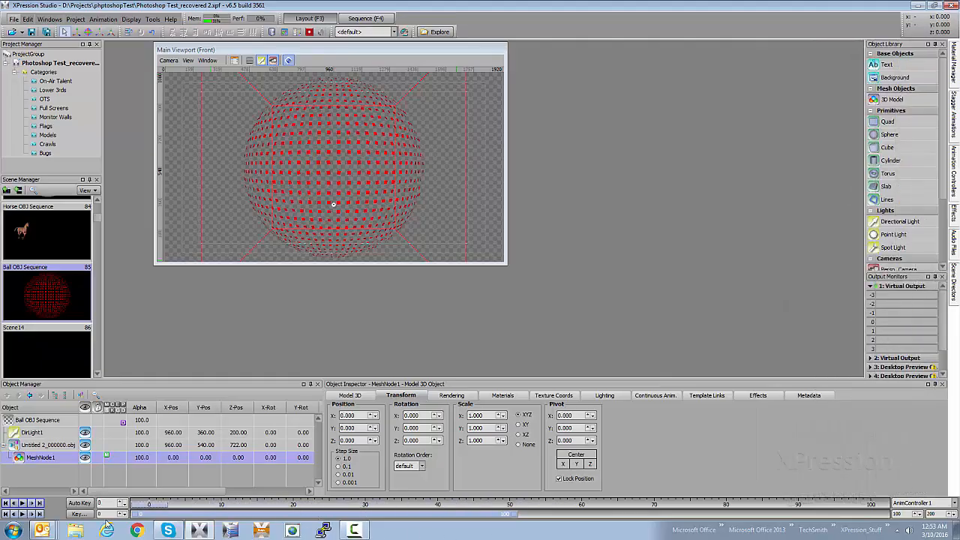
mouse_move(957, 276)
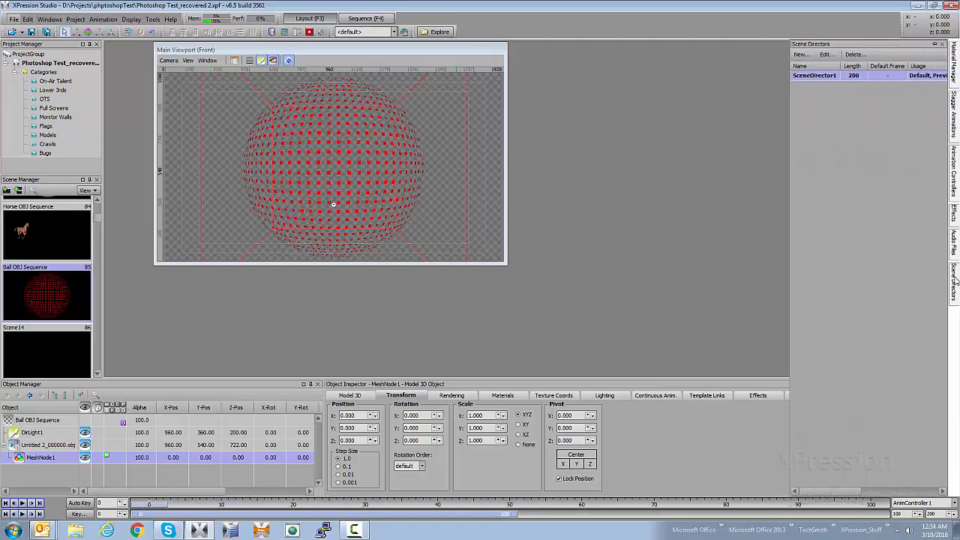
double_click(831, 88)
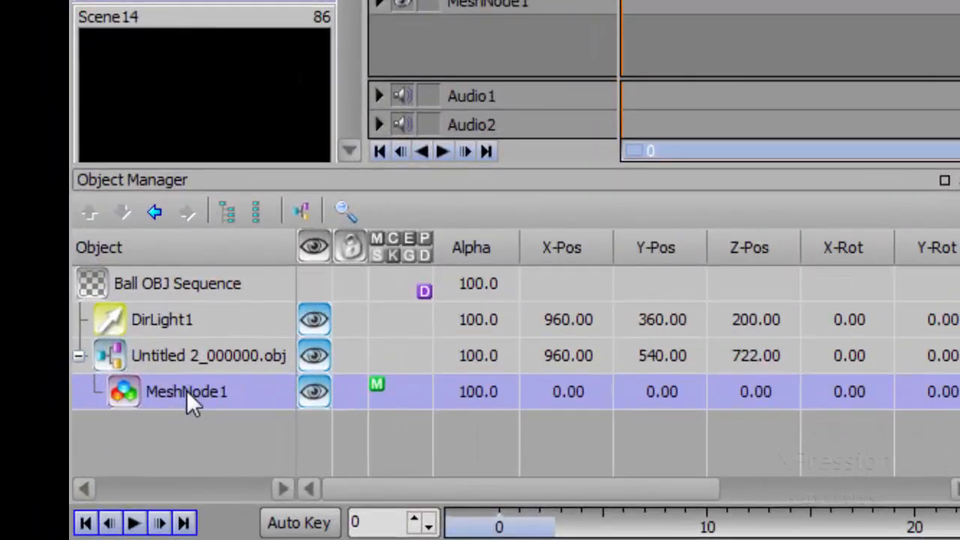
left_click_drag(187, 396, 263, 151)
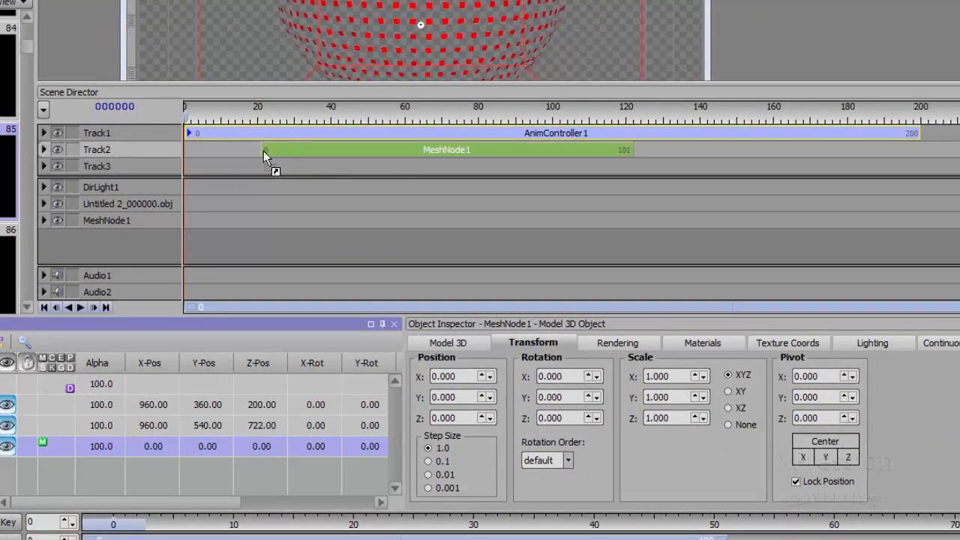
- Move the MeshNode1 clip to position 0 on Track2
right_click(285, 150)
left_click(324, 197)
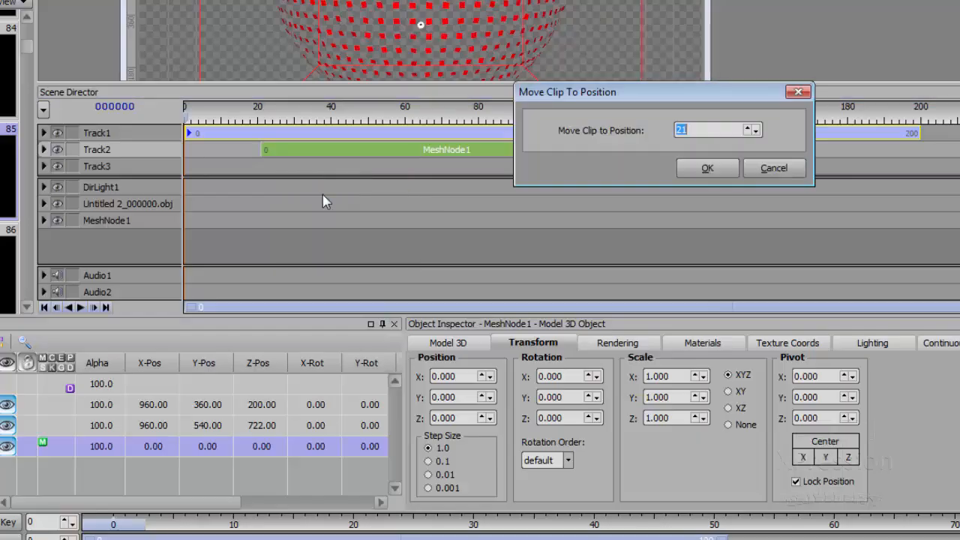
type("0")
key("Return")
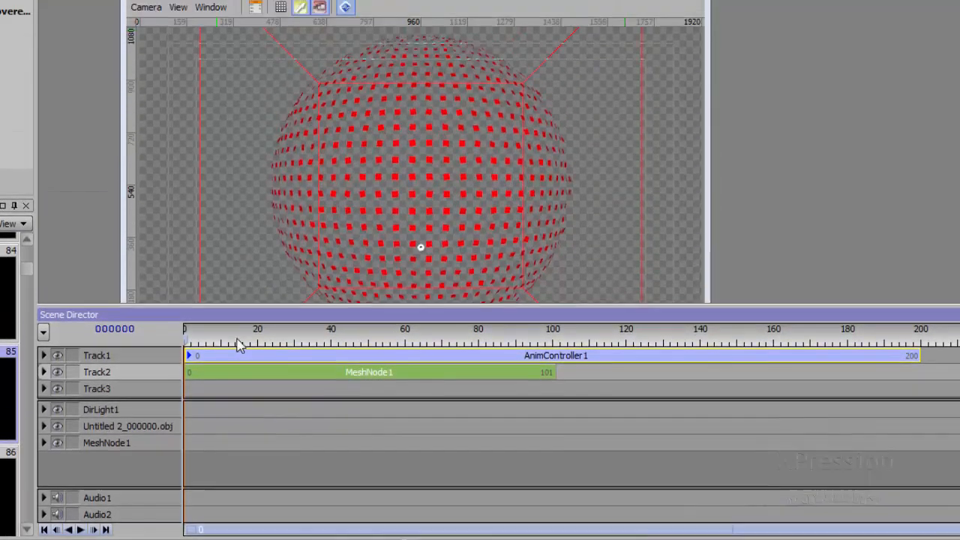
- Scrub through the ball animation to frame 101 and add an Event clip there on Track3
left_click_drag(239, 248, 309, 248)
left_click_drag(312, 343, 369, 354)
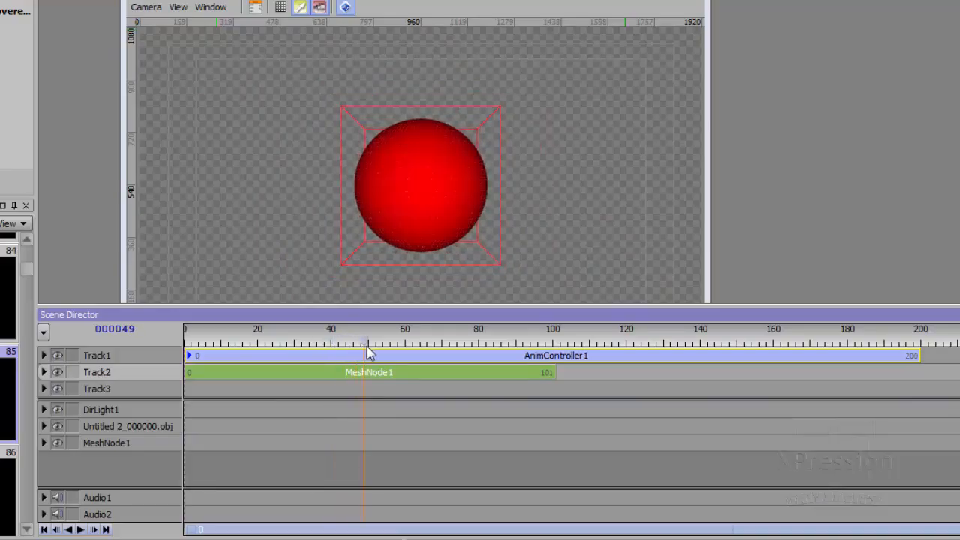
left_click_drag(369, 354, 558, 373)
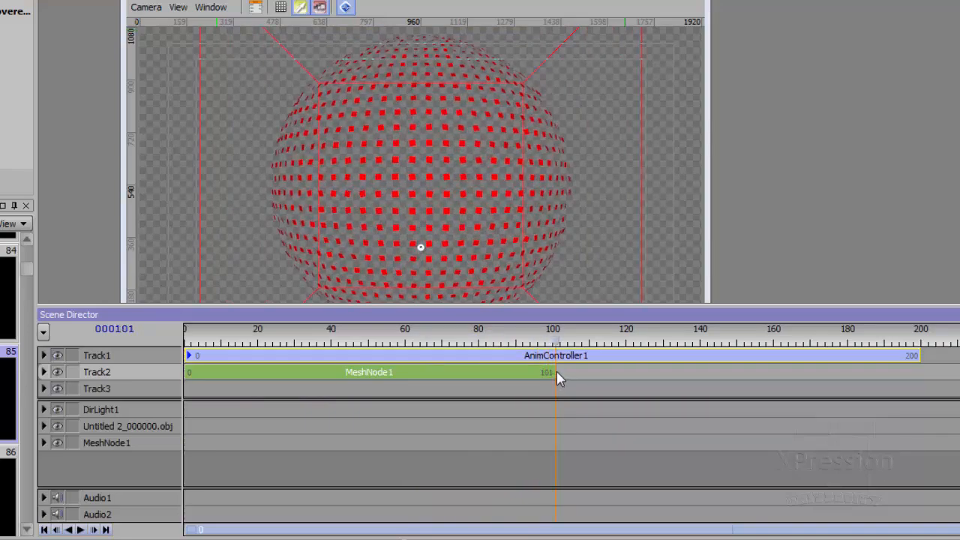
right_click(556, 388)
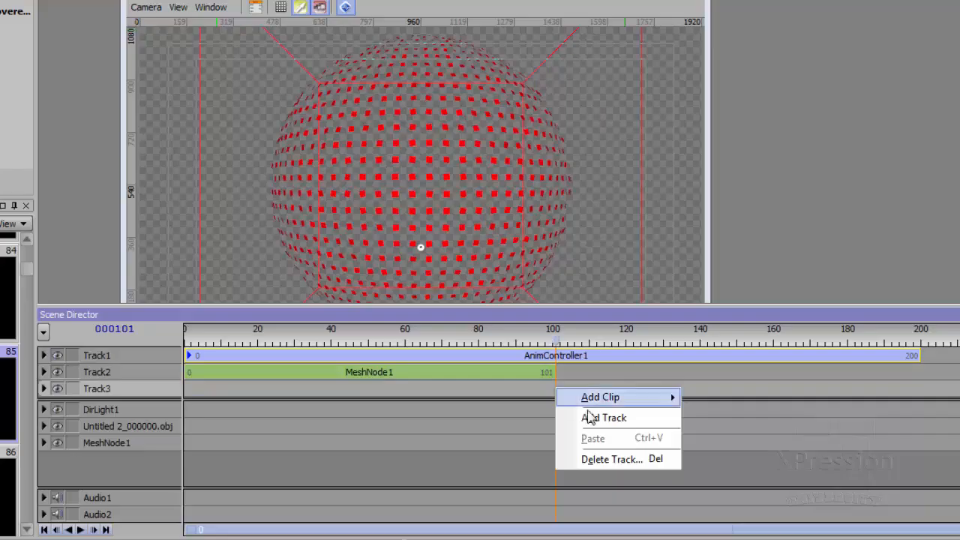
mouse_move(604, 402)
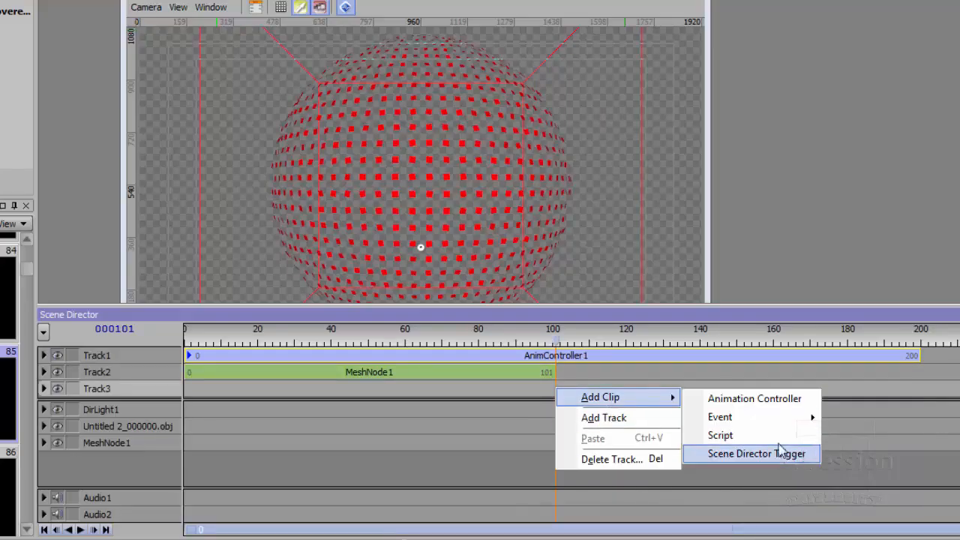
mouse_move(779, 419)
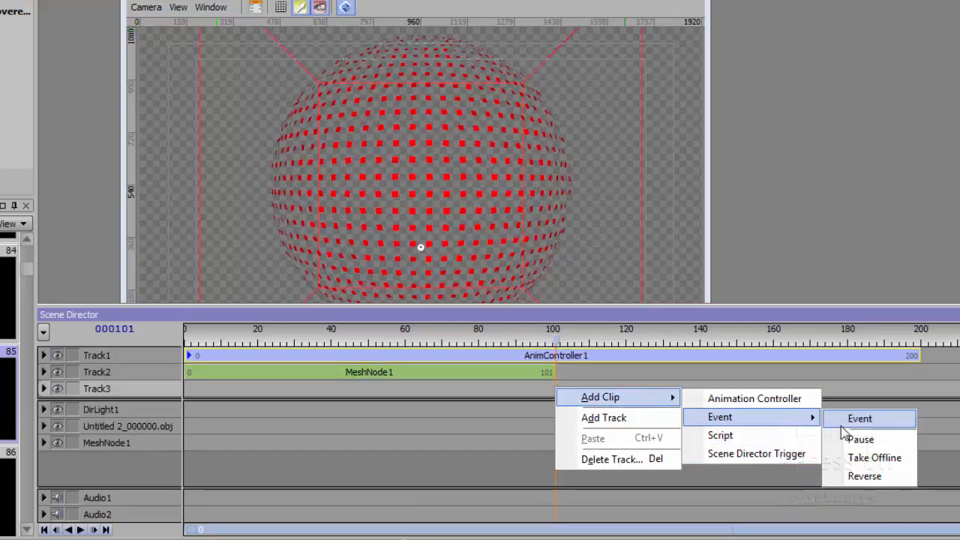
left_click(842, 426)
- Set the frame 101 event, which jumps to frame 0, to execute only when activated from the Left play direction
left_click_drag(563, 389, 564, 395)
double_click(564, 393)
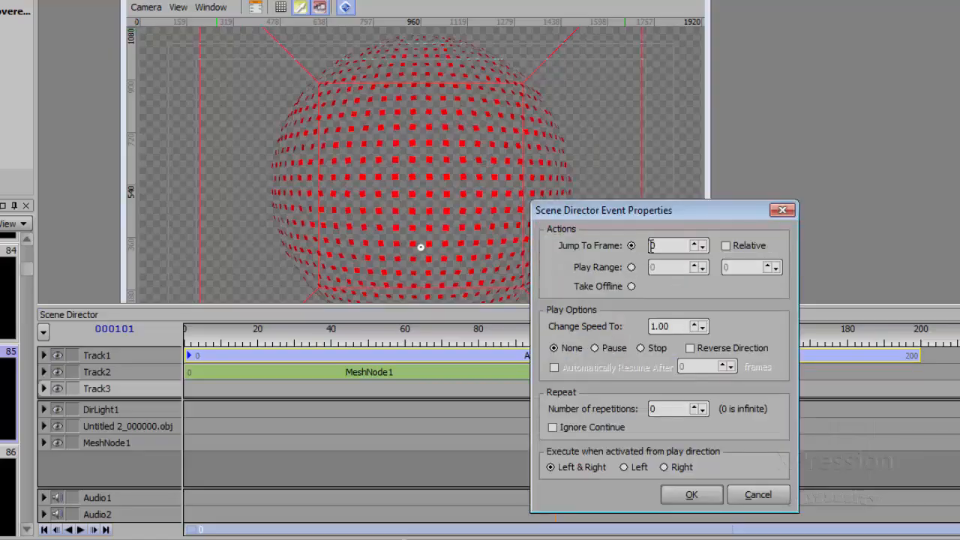
left_click(625, 467)
left_click(688, 496)
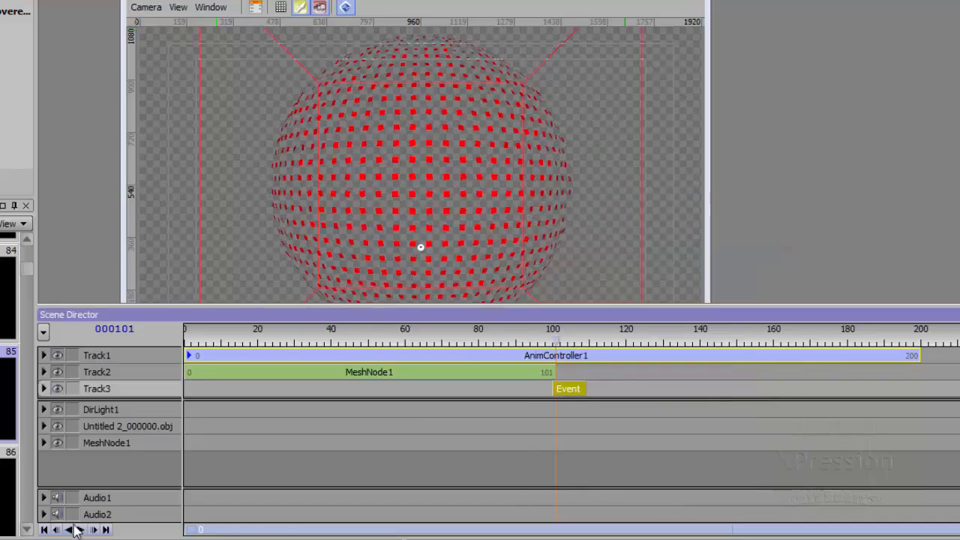
- Play the Scene Director timeline to preview the looping ball animation, and close the Scene Director
left_click(55, 530)
left_click(81, 530)
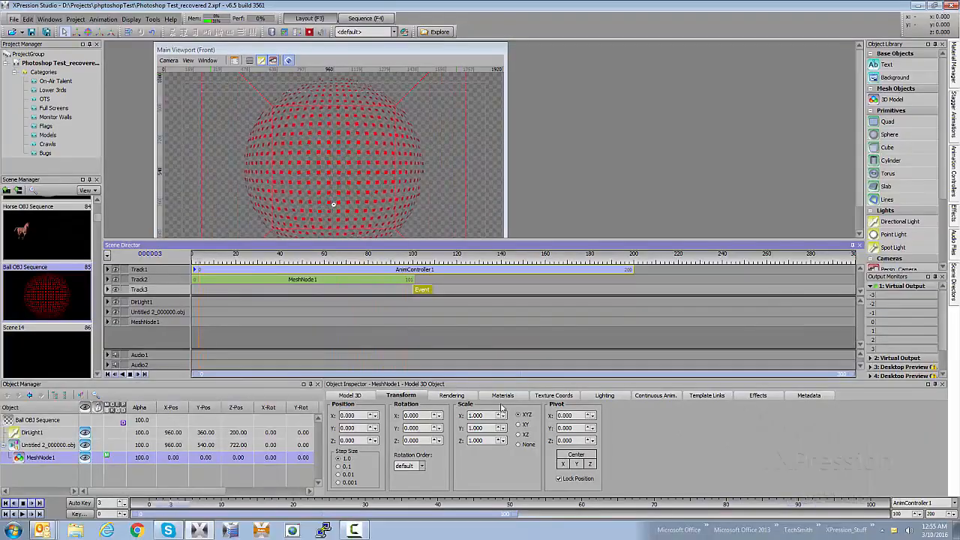
left_click(860, 246)
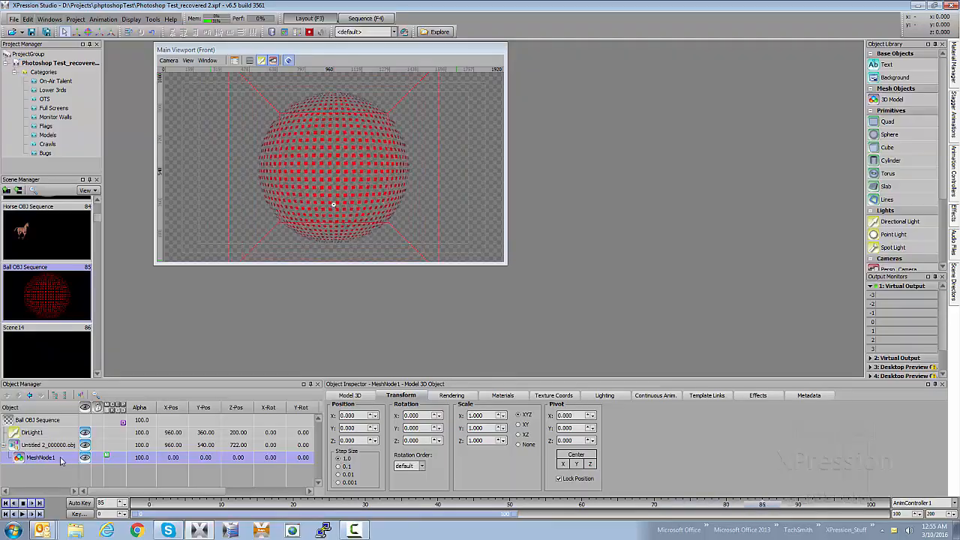
- In the Horse OBJ Sequence scene, transform the horse_000.obj group to Y position 530, Z position 1213 and Y rotation -144
left_click(70, 244)
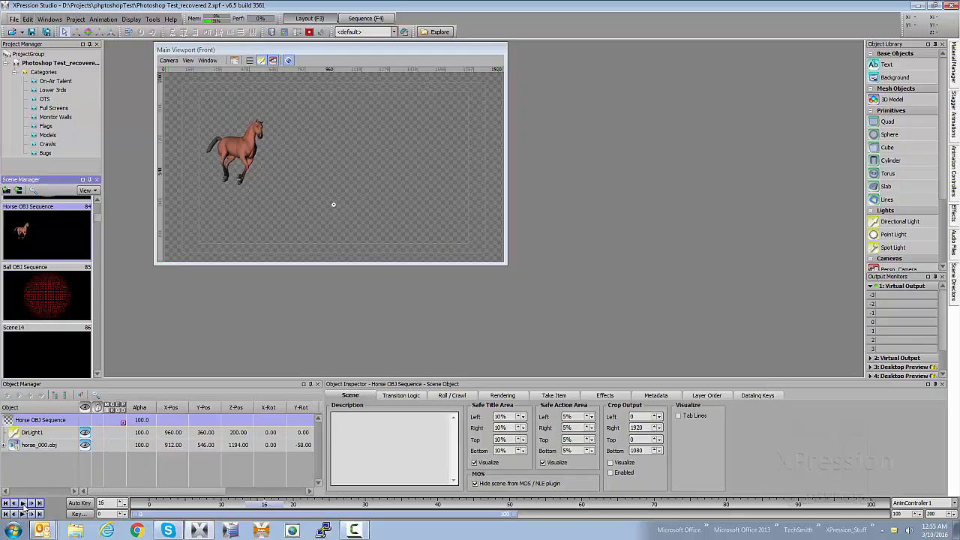
left_click(402, 395)
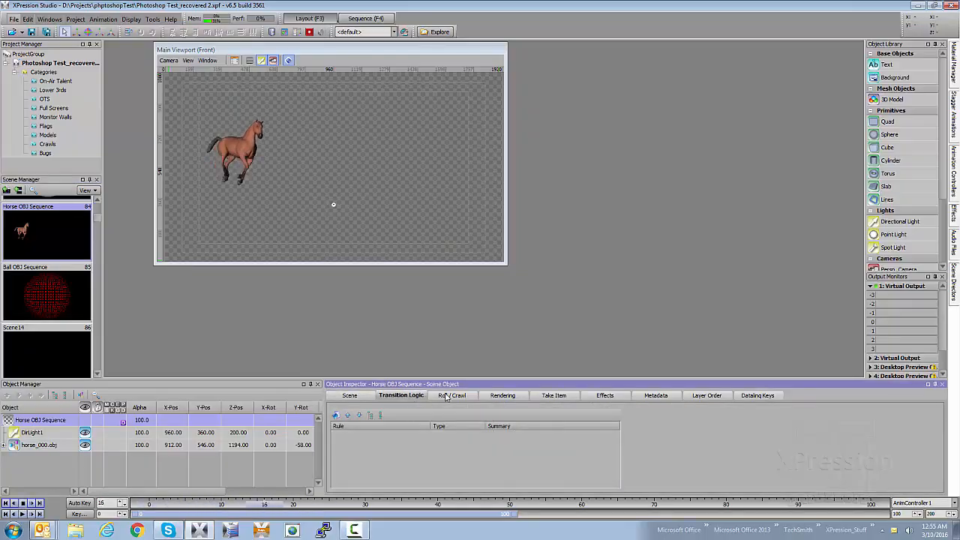
left_click(52, 448)
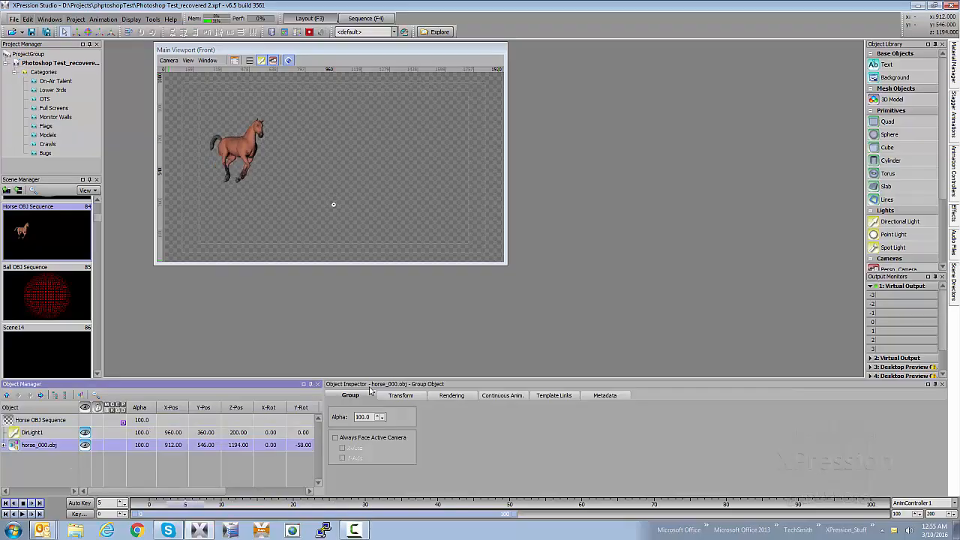
left_click(405, 396)
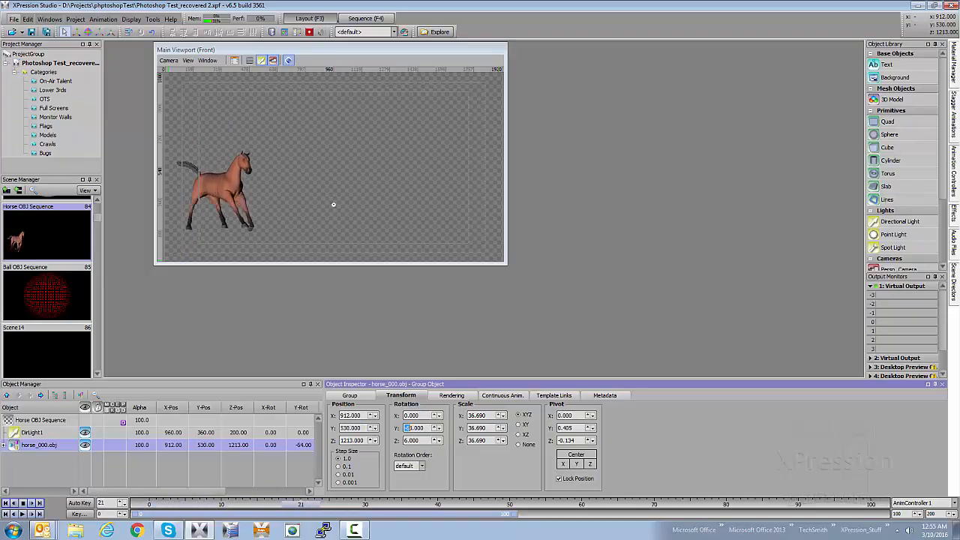
left_click(406, 427)
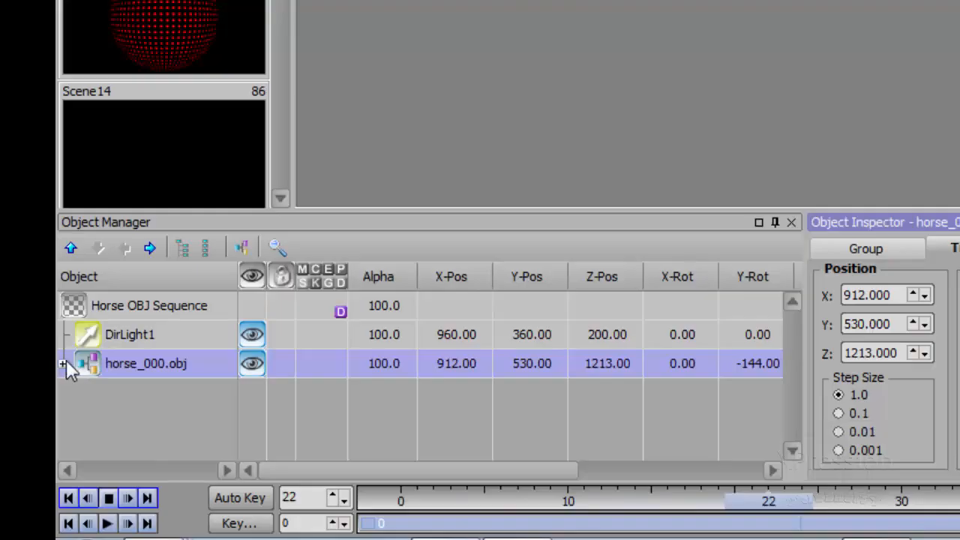
- Expand the horse_000.obj group to review its Figure_1 meshes, and set the group's Y rotation to -57
left_click(45, 388)
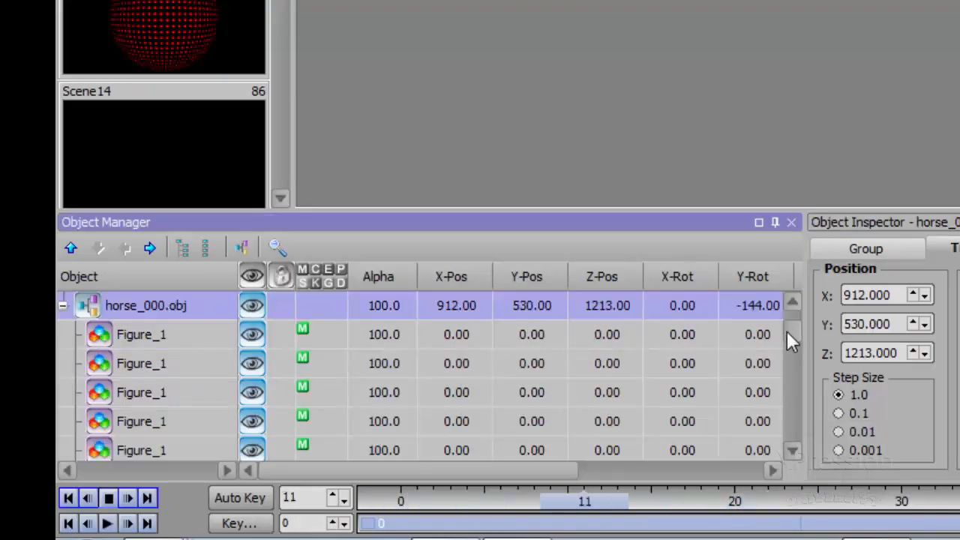
left_click_drag(787, 331, 804, 313)
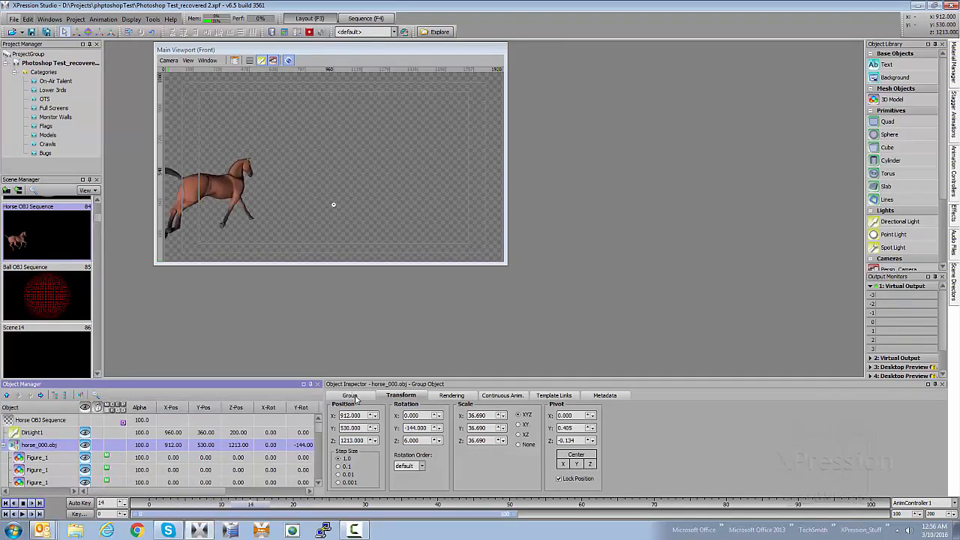
left_click_drag(414, 428, 406, 363)
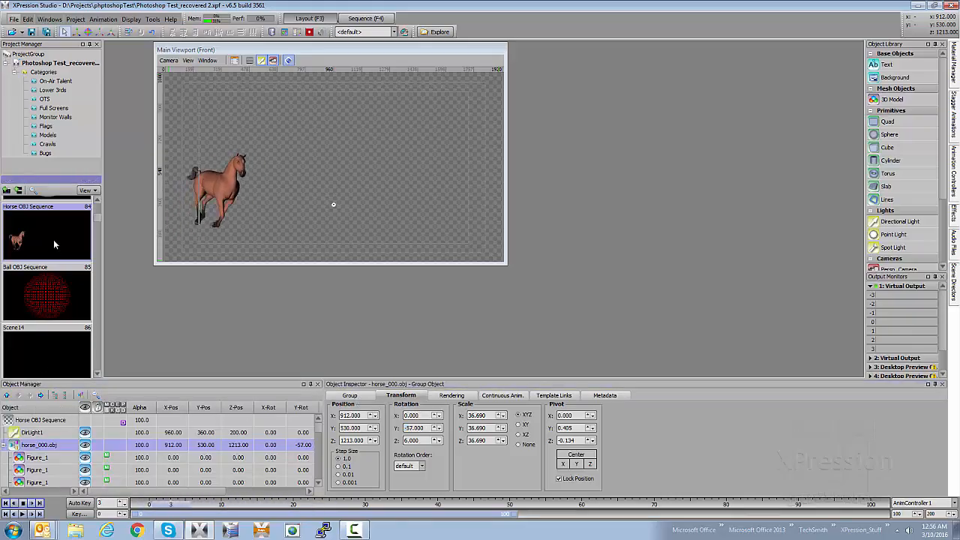
- Play the Horse OBJ Sequence scene and the Ball OBJ Sequence scene on the virtual output to preview their looping animations
double_click(53, 241)
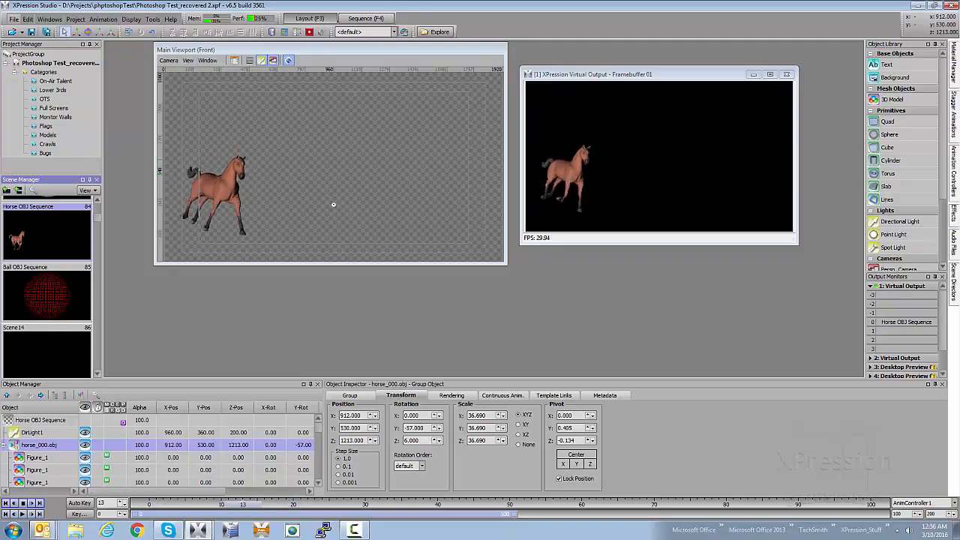
left_click(61, 310)
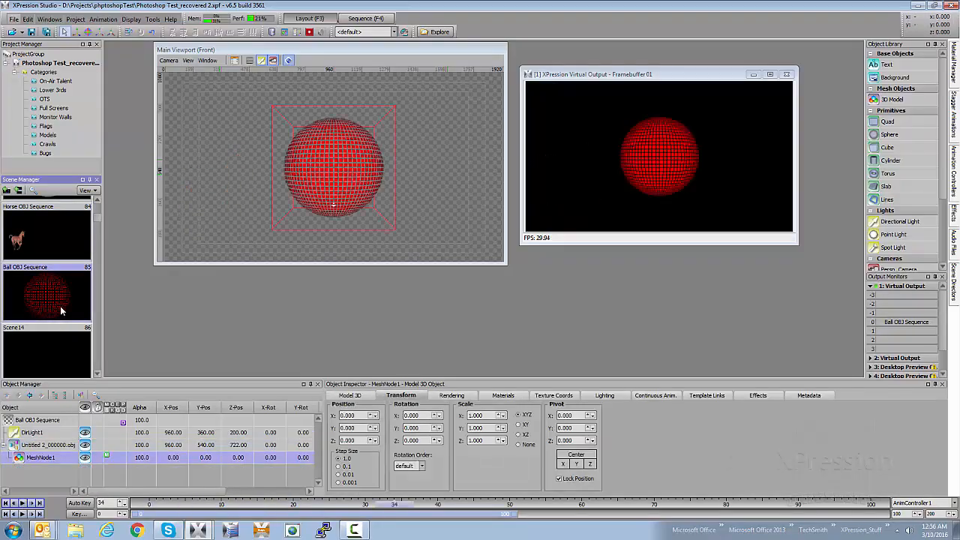